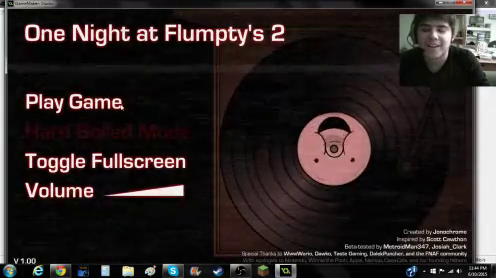
Start a new night and check the CAM 1 and CAM 3 feeds.
{"action": "left_click", "coordinate": [120, 104]}
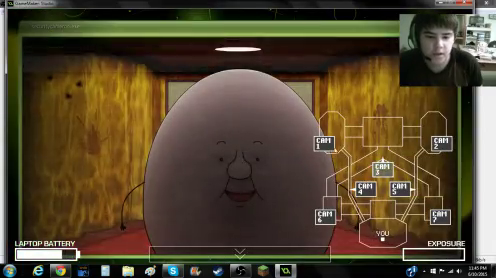
{"action": "left_click", "coordinate": [325, 143]}
{"action": "left_click", "coordinate": [382, 168]}
Check the hallway and the CAM 3 egg room, then close the office vent.
{"action": "left_click", "coordinate": [399, 188]}
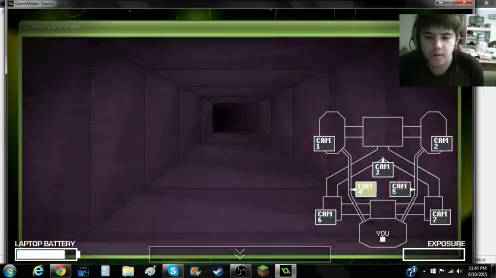
{"action": "left_click", "coordinate": [383, 169]}
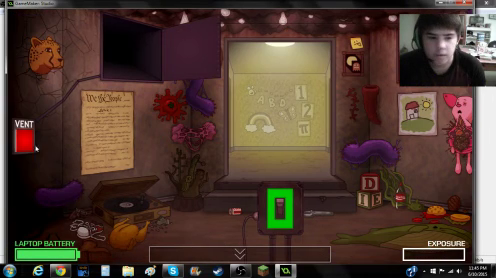
{"action": "left_click", "coordinate": [35, 146]}
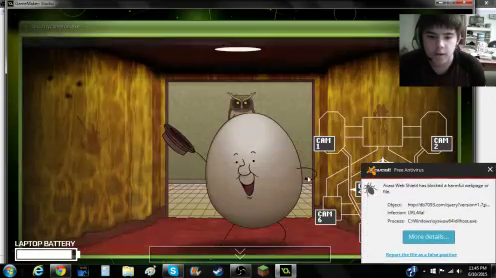
Check the other rooms, the egg room and the CAM 4 hallway, then lower the monitor.
{"action": "left_click", "coordinate": [324, 142]}
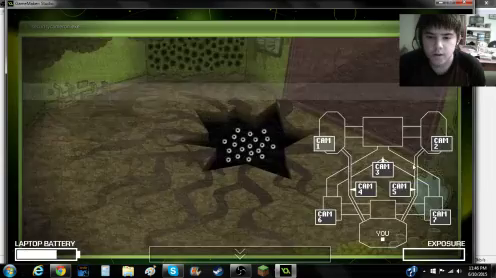
{"action": "left_click", "coordinate": [440, 142]}
{"action": "left_click", "coordinate": [383, 168]}
{"action": "left_click", "coordinate": [366, 188]}
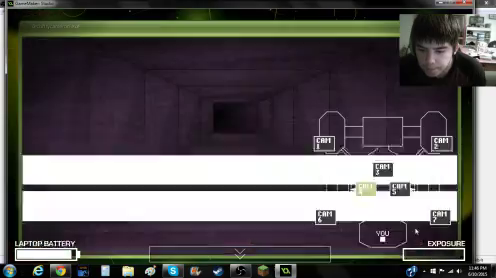
Check the CAM 1, pink, poster, glowing-eyes, owl, hole and circus room feeds.
{"action": "left_click", "coordinate": [324, 143]}
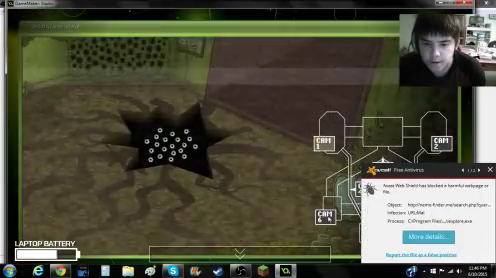
{"action": "left_click", "coordinate": [441, 142]}
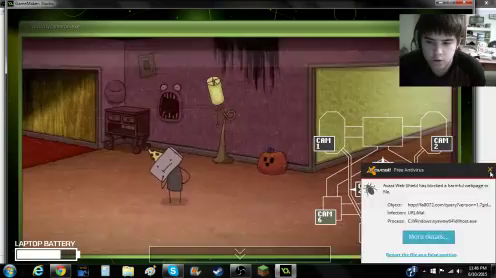
{"action": "left_click", "coordinate": [440, 215]}
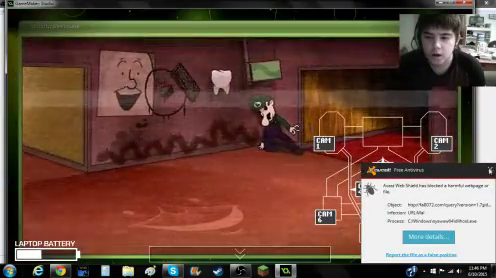
{"action": "left_click", "coordinate": [378, 191]}
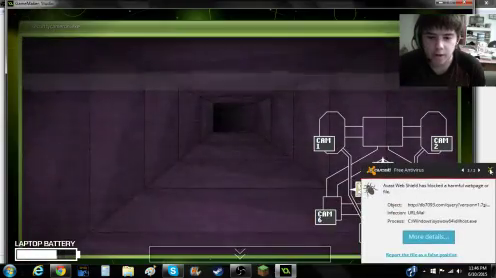
{"action": "left_click", "coordinate": [383, 169]}
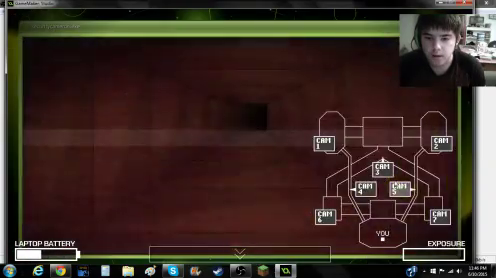
{"action": "left_click", "coordinate": [326, 143]}
{"action": "left_click", "coordinate": [438, 143]}
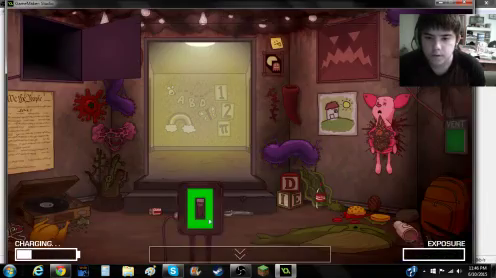
Restore laptop charging, recheck the CAM 4 and CAM 3 feeds, and dismiss the antivirus warning.
{"action": "left_click", "coordinate": [205, 208]}
{"action": "left_click", "coordinate": [213, 213]}
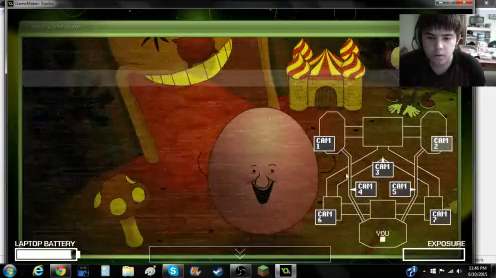
{"action": "left_click", "coordinate": [366, 189]}
{"action": "left_click", "coordinate": [382, 168]}
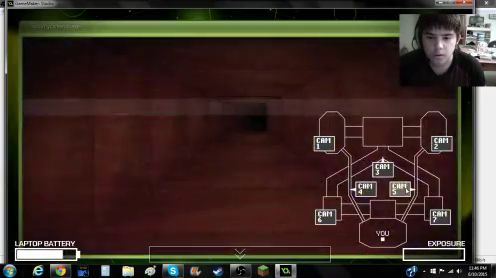
{"action": "left_click", "coordinate": [366, 189]}
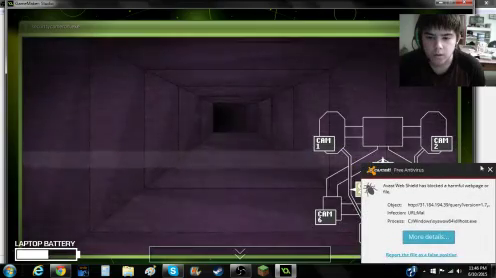
{"action": "left_click", "coordinate": [488, 169]}
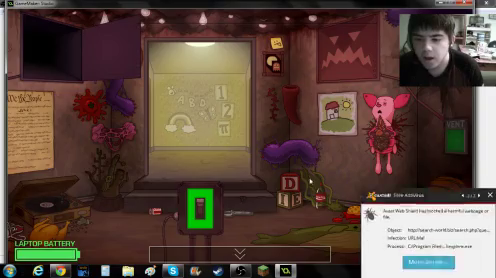
Check the CAM 4 corridor, CAM 1 hole room and circus room, then lower the monitor.
{"action": "key", "text": "space"}
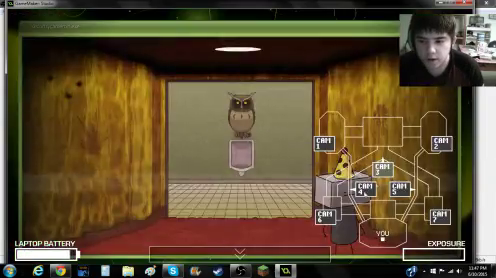
{"action": "key", "text": "space"}
{"action": "key", "text": "space"}
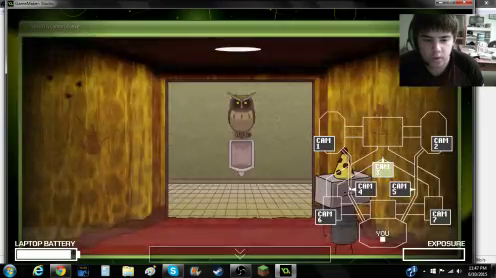
{"action": "left_click", "coordinate": [365, 188]}
{"action": "left_click", "coordinate": [325, 143]}
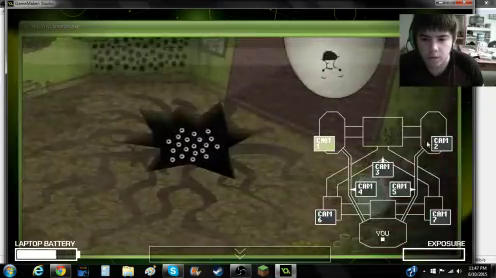
{"action": "left_click", "coordinate": [382, 170]}
{"action": "key", "text": "space"}
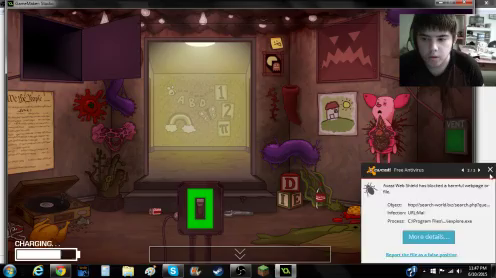
Check the corridor, owl room and CAM 4 vent feeds.
{"action": "key", "text": "space"}
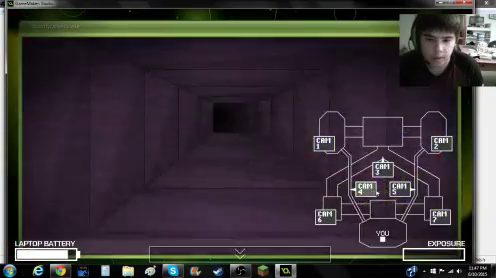
{"action": "left_click", "coordinate": [401, 188]}
{"action": "left_click", "coordinate": [382, 170]}
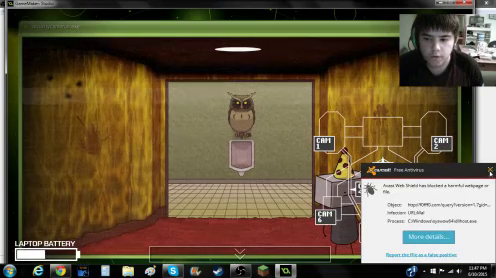
{"action": "key", "text": "space"}
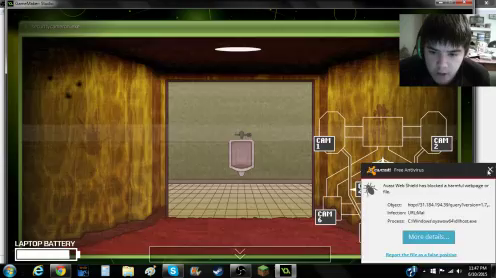
{"action": "left_click", "coordinate": [366, 188]}
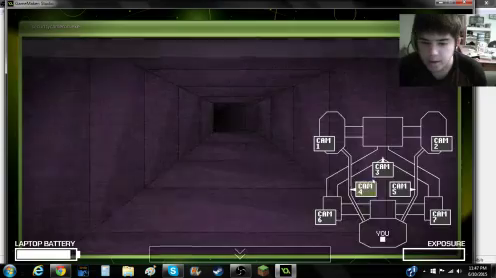
Check the owl room, then flip through the cameras to the cartoon room.
{"action": "left_click", "coordinate": [381, 169]}
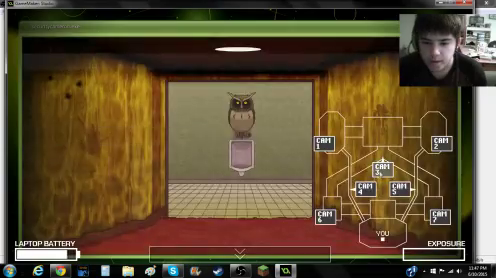
{"action": "left_click", "coordinate": [366, 188]}
{"action": "left_click", "coordinate": [399, 188]}
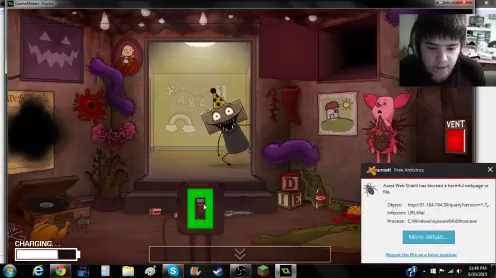
Cut the office lights, dismiss the antivirus notification, and turn the lights back on.
{"action": "left_click", "coordinate": [201, 208]}
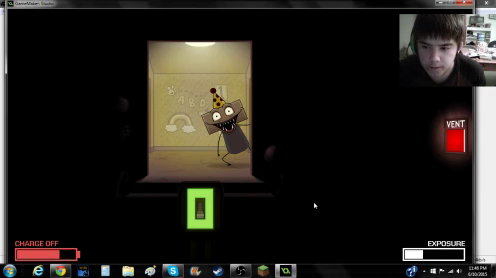
{"action": "left_click", "coordinate": [491, 170]}
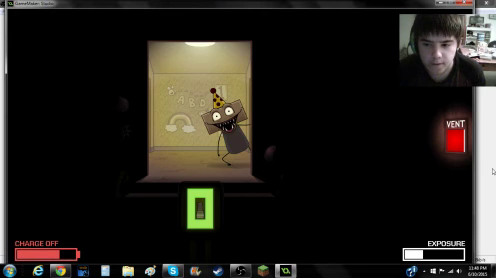
{"action": "left_click", "coordinate": [201, 208]}
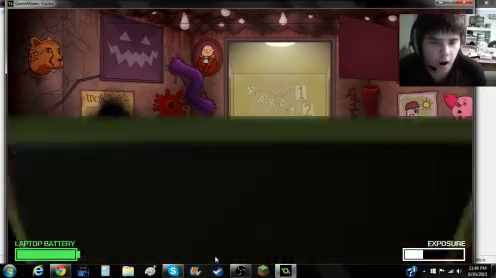
{"action": "mouse_move", "coordinate": [240, 253]}
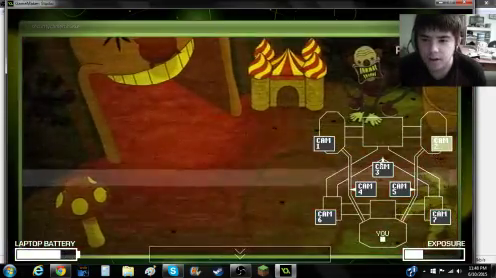
Check the CAM 5, owl room and vent feeds, then close the monitor.
{"action": "left_click", "coordinate": [401, 188]}
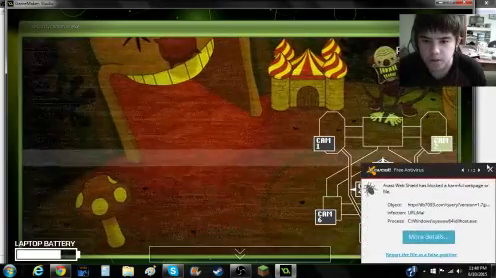
{"action": "left_click", "coordinate": [382, 169]}
{"action": "left_click", "coordinate": [366, 188]}
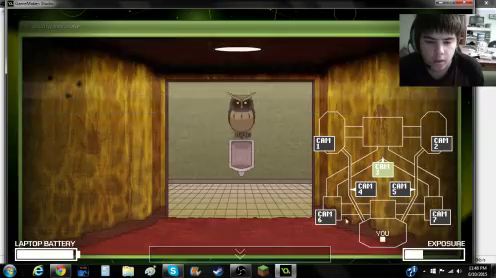
Check the hallway feed and cycle the cameras to the carnival-tent room.
{"action": "left_click", "coordinate": [400, 188]}
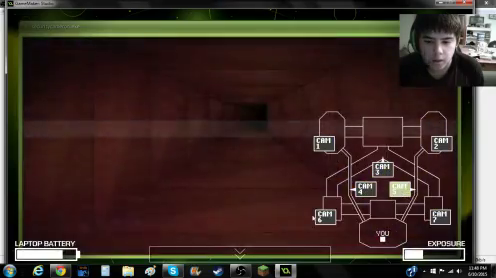
{"action": "left_click", "coordinate": [324, 216]}
{"action": "left_click", "coordinate": [324, 142]}
{"action": "left_click", "coordinate": [440, 143]}
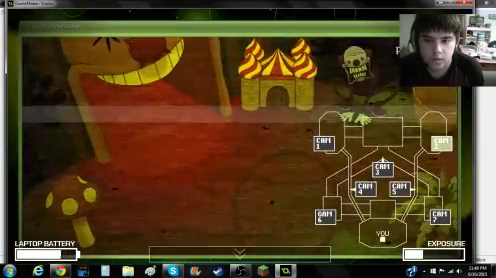
Check the hallway and owl room, then view the carnival-tent room again.
{"action": "left_click", "coordinate": [398, 188]}
{"action": "left_click", "coordinate": [382, 168]}
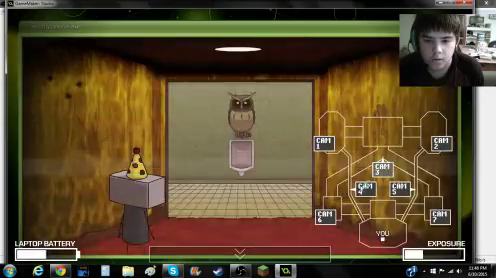
{"action": "left_click", "coordinate": [398, 188]}
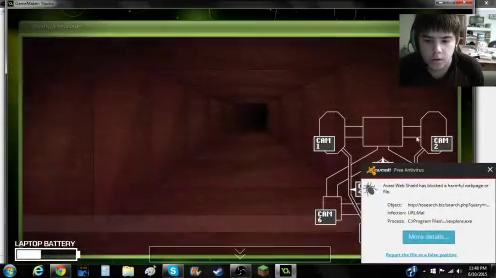
{"action": "left_click", "coordinate": [440, 143]}
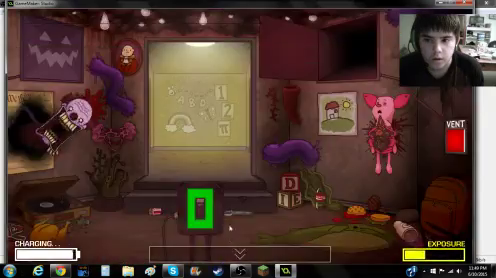
Cut the office lights and restore them, then check the dark hallway, CAM 6 and CAM 7 feeds.
{"action": "left_click", "coordinate": [200, 208]}
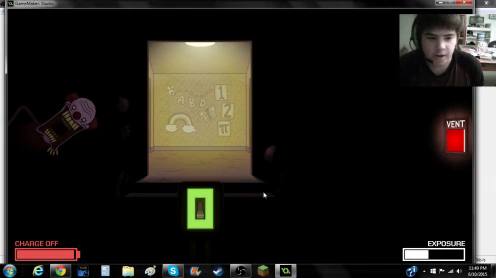
{"action": "left_click", "coordinate": [190, 212]}
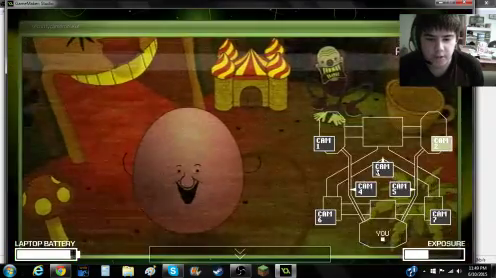
{"action": "left_click", "coordinate": [383, 172]}
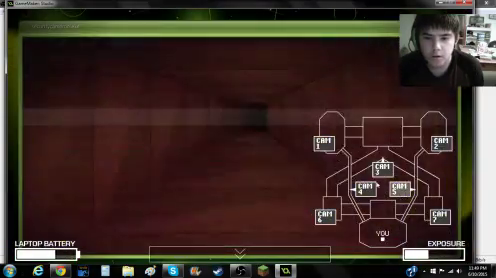
{"action": "left_click", "coordinate": [324, 142]}
{"action": "left_click", "coordinate": [326, 216]}
{"action": "left_click", "coordinate": [440, 216]}
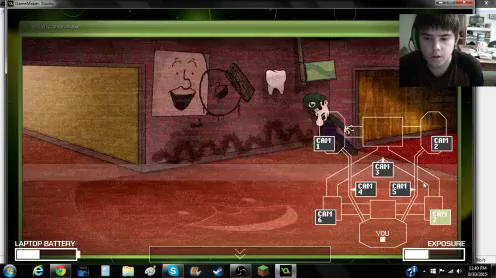
{"action": "left_click", "coordinate": [368, 190]}
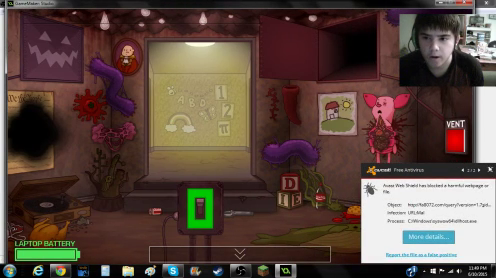
Toggle the office lights off and on, then view the circus room and purple hallway.
{"action": "left_click", "coordinate": [212, 204]}
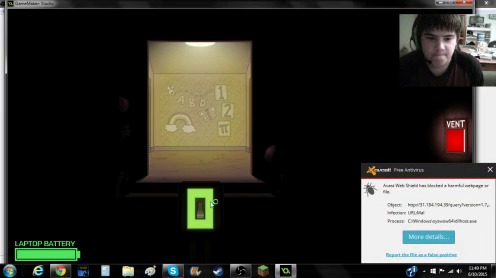
{"action": "left_click", "coordinate": [205, 208]}
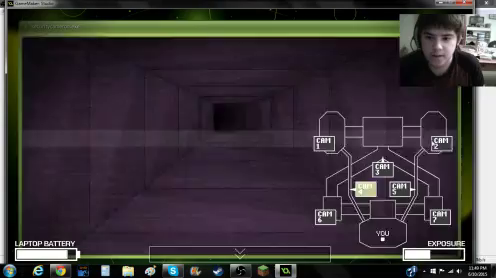
{"action": "left_click", "coordinate": [441, 143]}
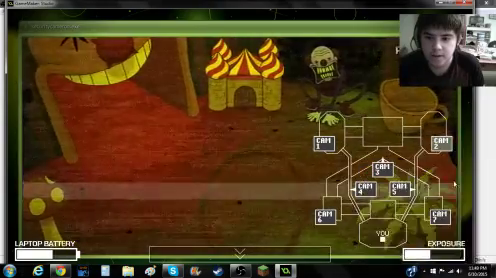
{"action": "left_click", "coordinate": [366, 187]}
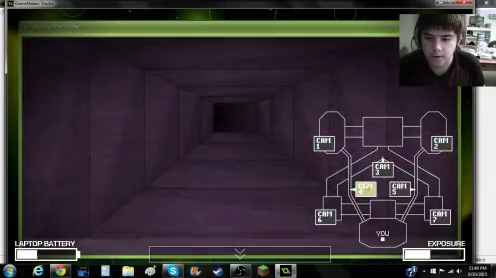
Check the egg room, lower the monitor, and turn the office lights back on.
{"action": "left_click", "coordinate": [398, 187]}
{"action": "left_click", "coordinate": [382, 168]}
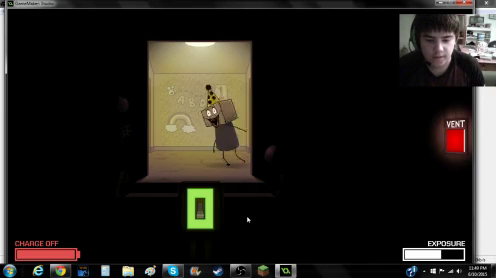
{"action": "left_click", "coordinate": [200, 209]}
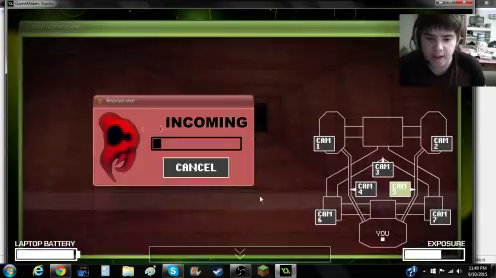
Cancel the incoming attack warning and flip to another room's camera feed.
{"action": "left_click", "coordinate": [363, 191]}
{"action": "left_click", "coordinate": [382, 168]}
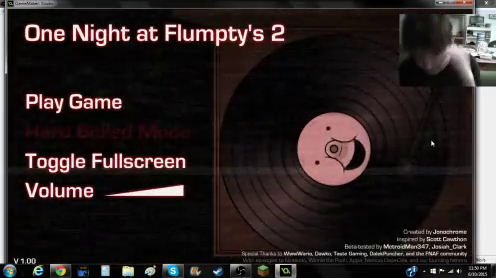
Alt+Tab out of the fullscreen game into the OBS recording window.
{"action": "key", "text": "alt+Tab"}
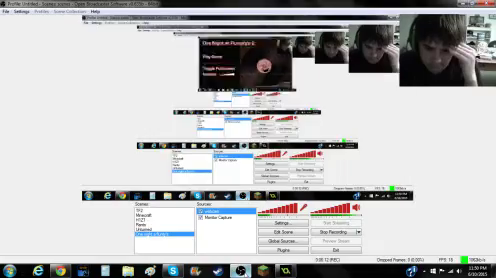